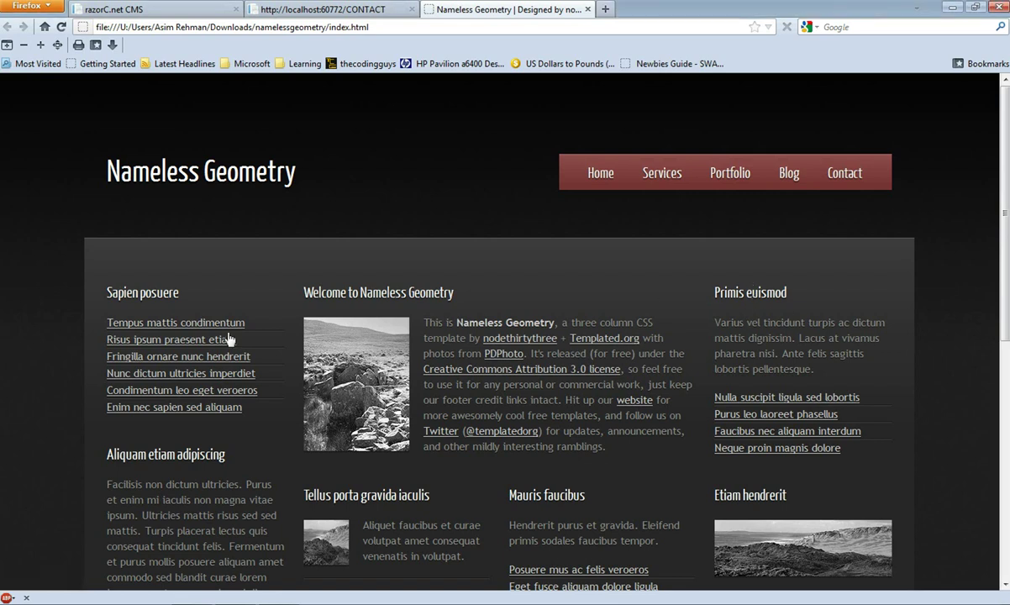
Scroll through the Nameless Geometry template preview, then switch to the WebMatrix layout code.
scroll(426, 422, down, 2)
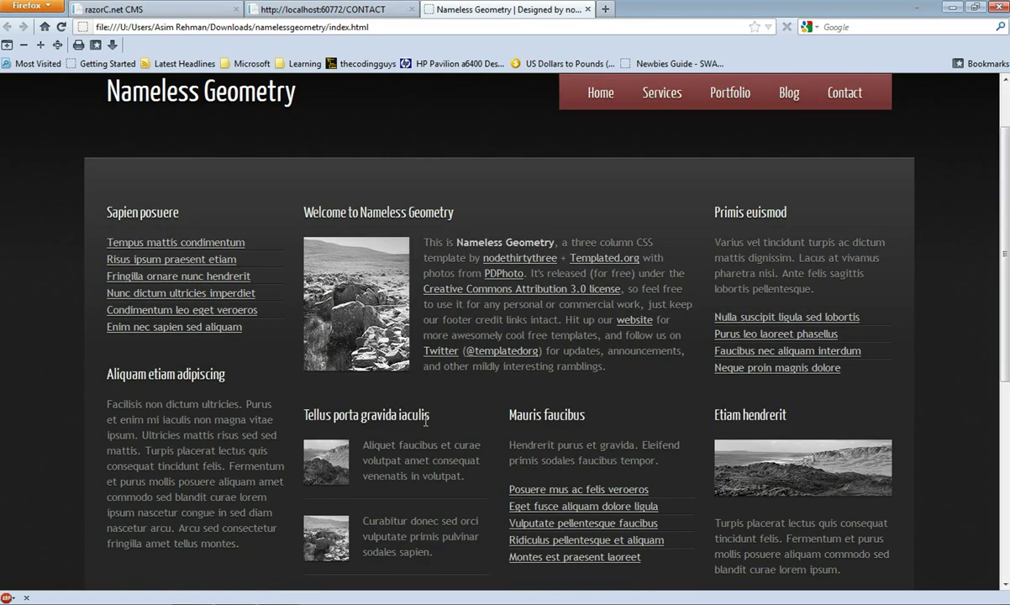
key(alt+Tab)
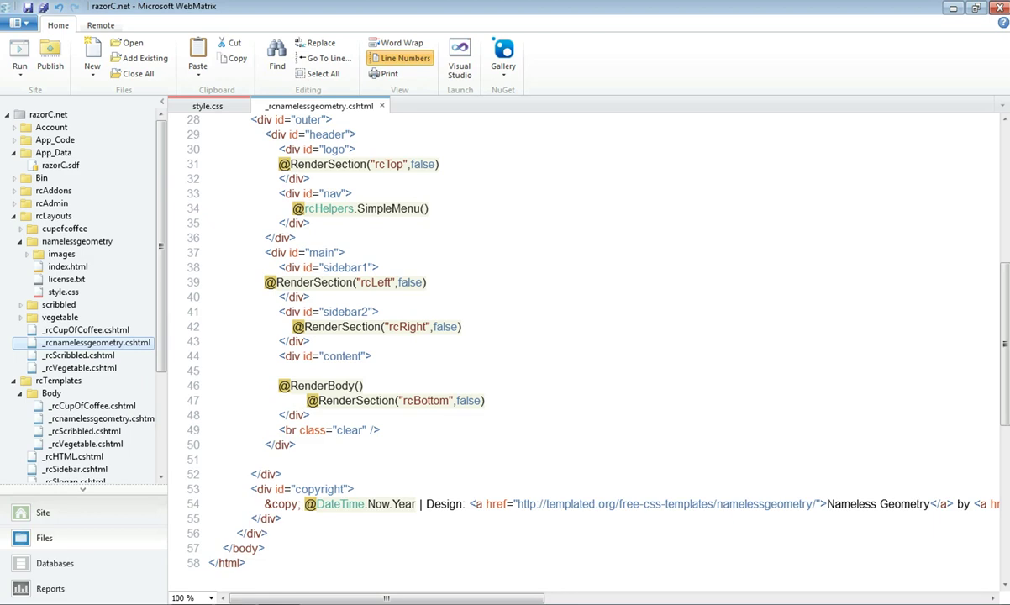
Review the rcTop, rcLeft, rcRight and rcBottom RenderSection calls, then return to the template preview.
scroll(458, 416, up, 1)
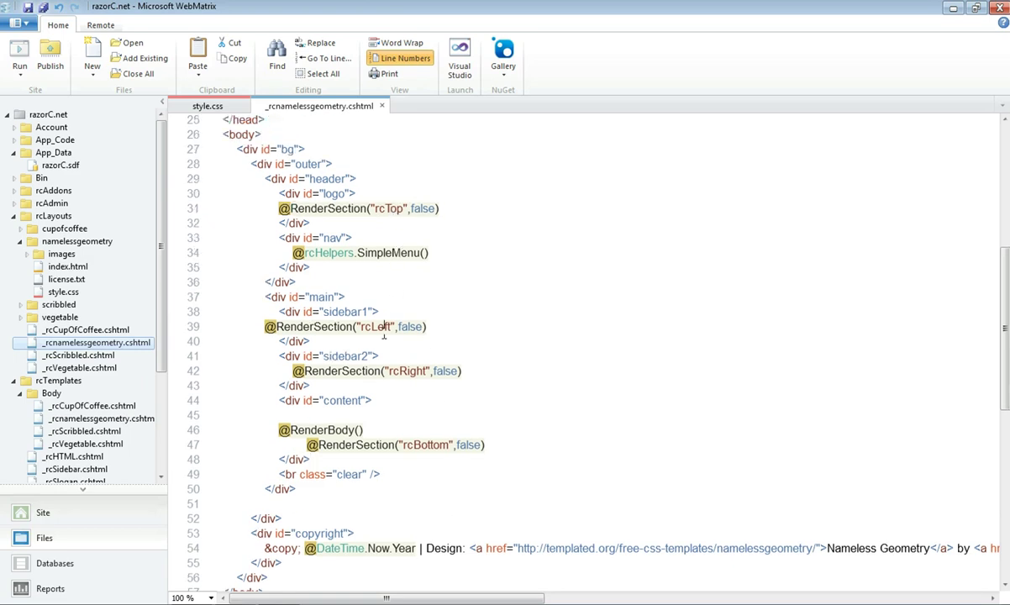
click(428, 445)
scroll(427, 454, up, 2)
scroll(427, 454, down, 1)
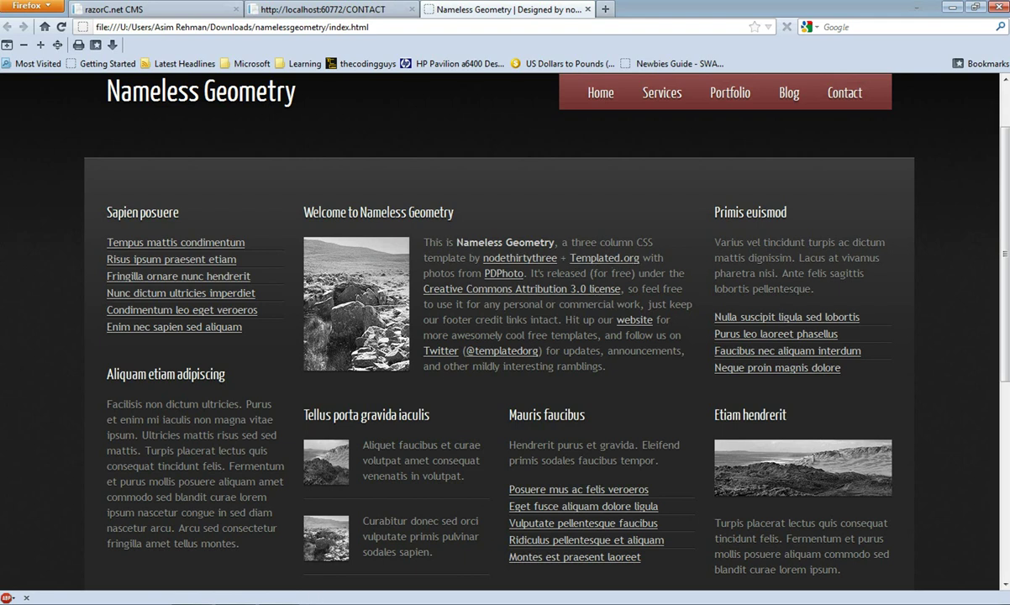
key(alt+Tab)
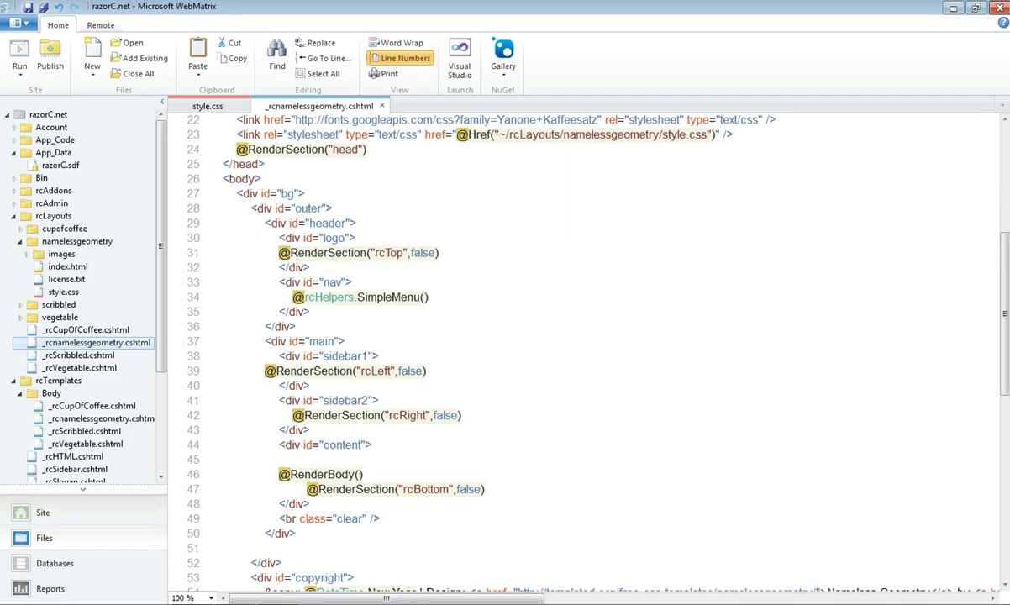
key(alt+Tab)
Check the CONTACT page's widget sections (Top, Left, Right, Bottom), then return to WebMatrix.
click(333, 10)
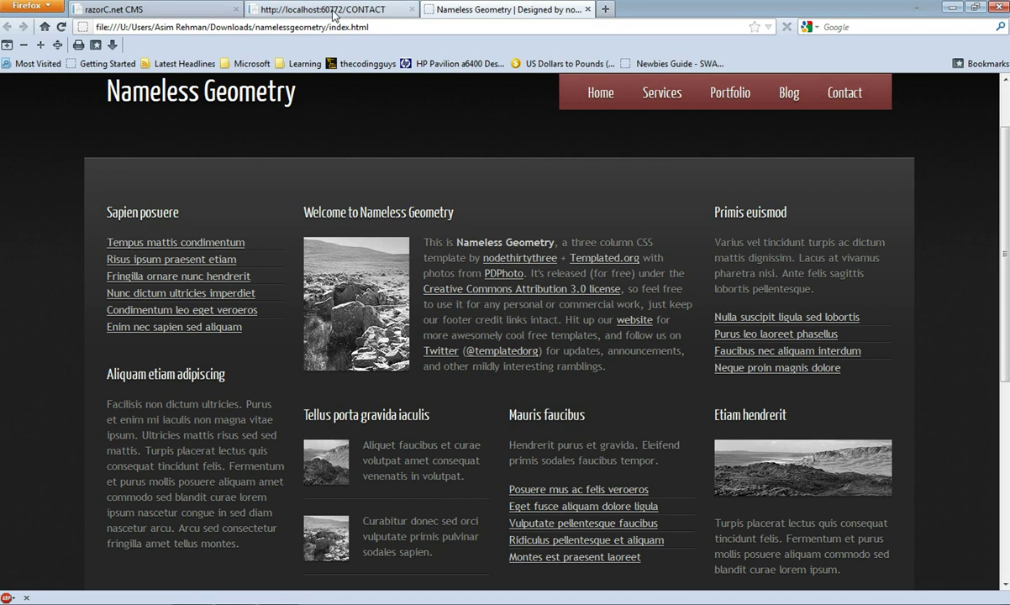
click(169, 12)
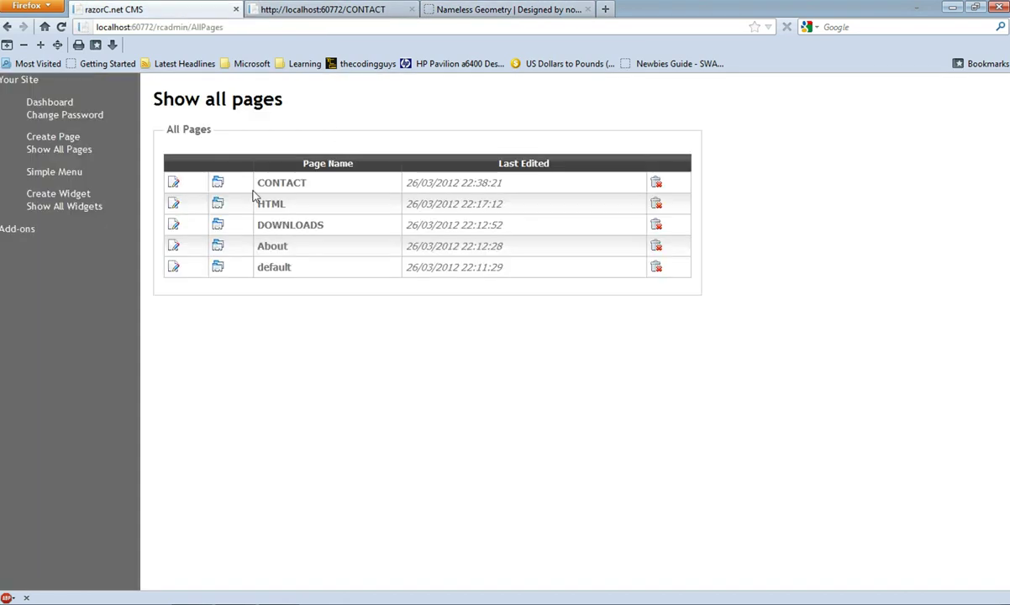
click(218, 184)
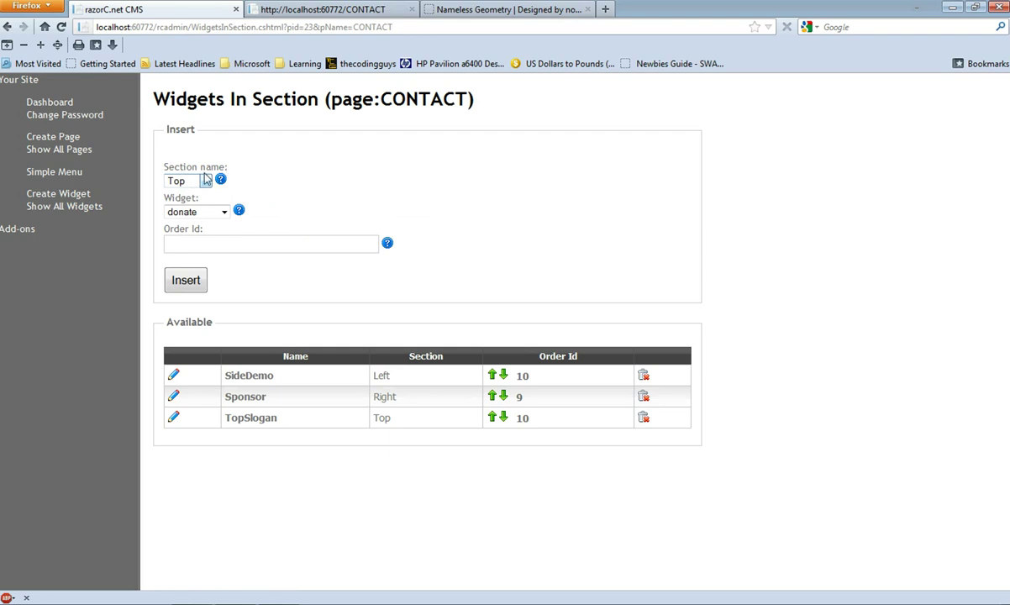
click(205, 182)
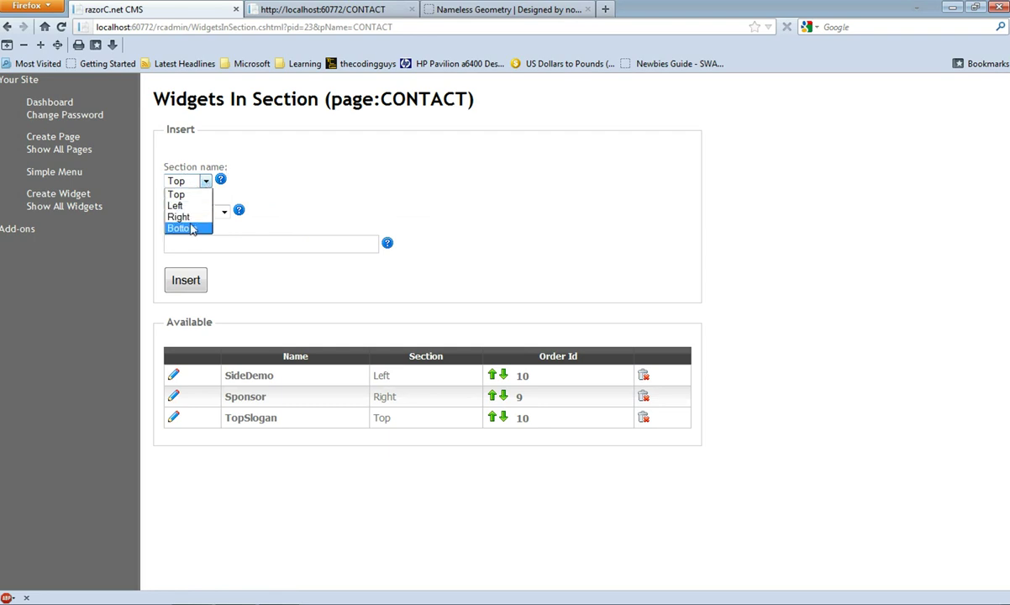
click(287, 175)
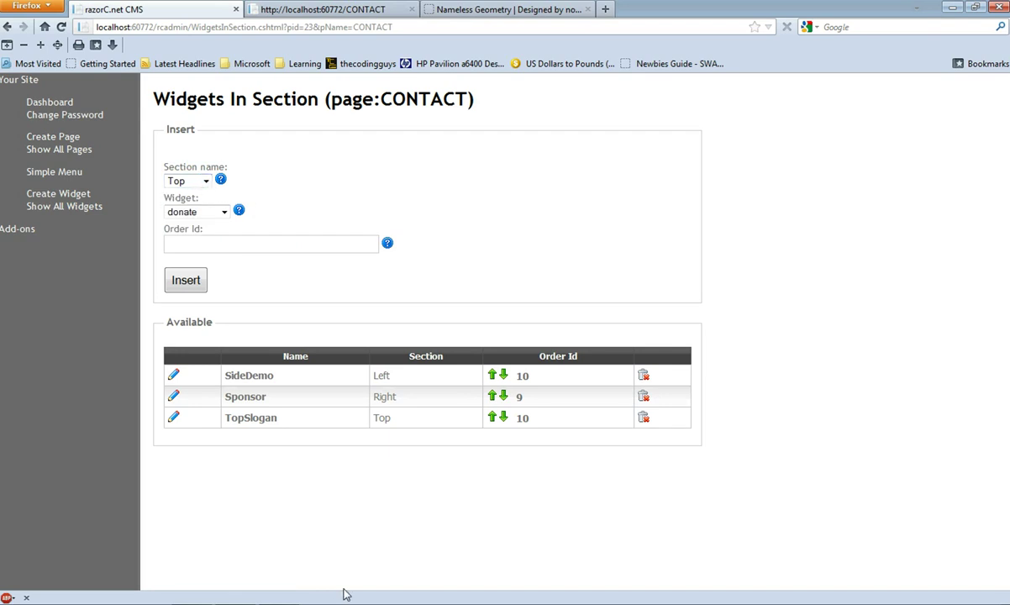
key(alt+Tab)
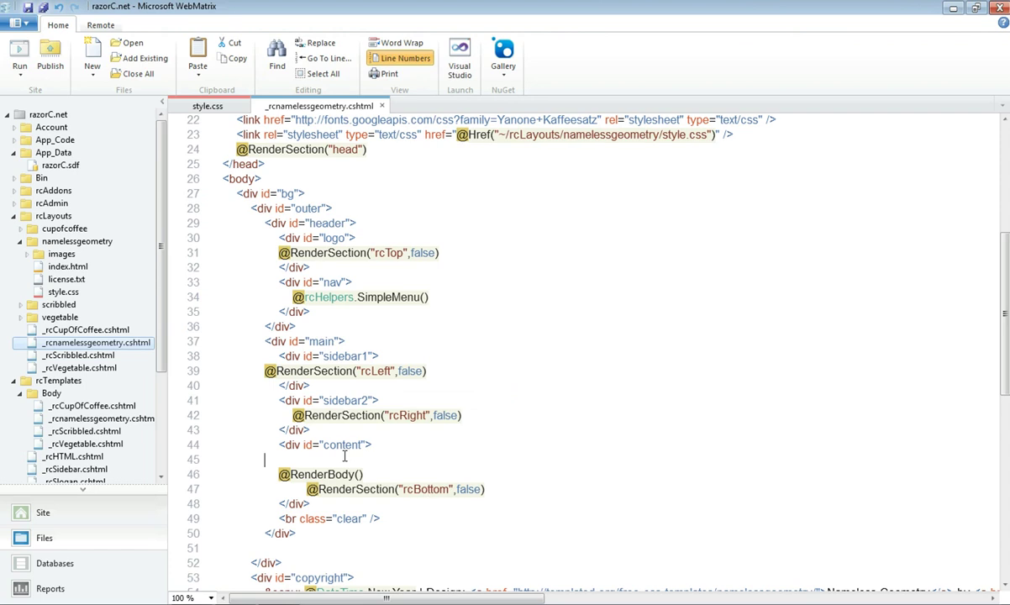
Type <div id="box1"> above RenderBody, with its auto-closed </div> and a blank line inside.
scroll(336, 456, down, 2)
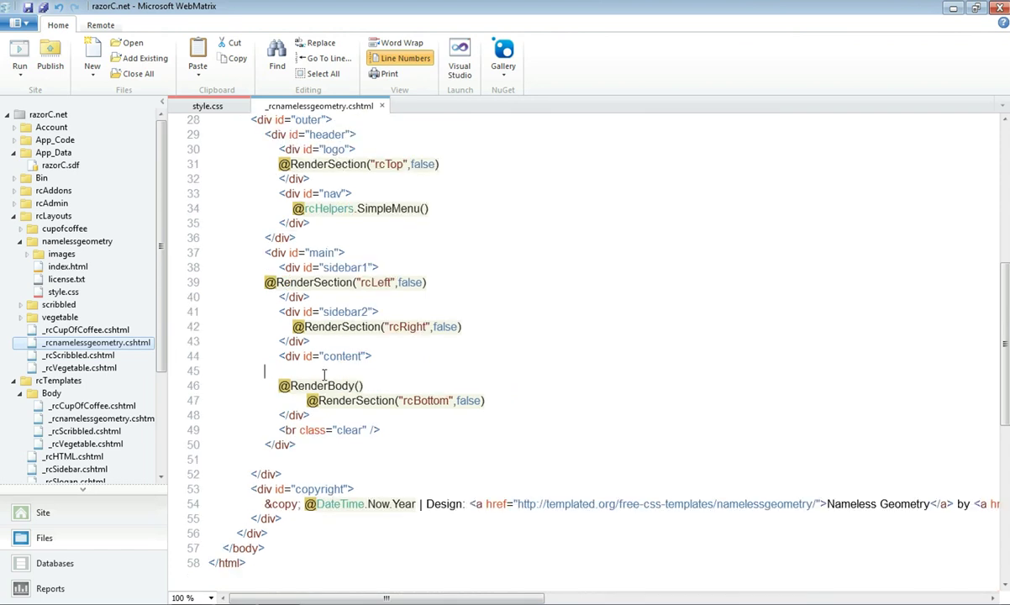
text(<)
text(div id=")
text(box1")
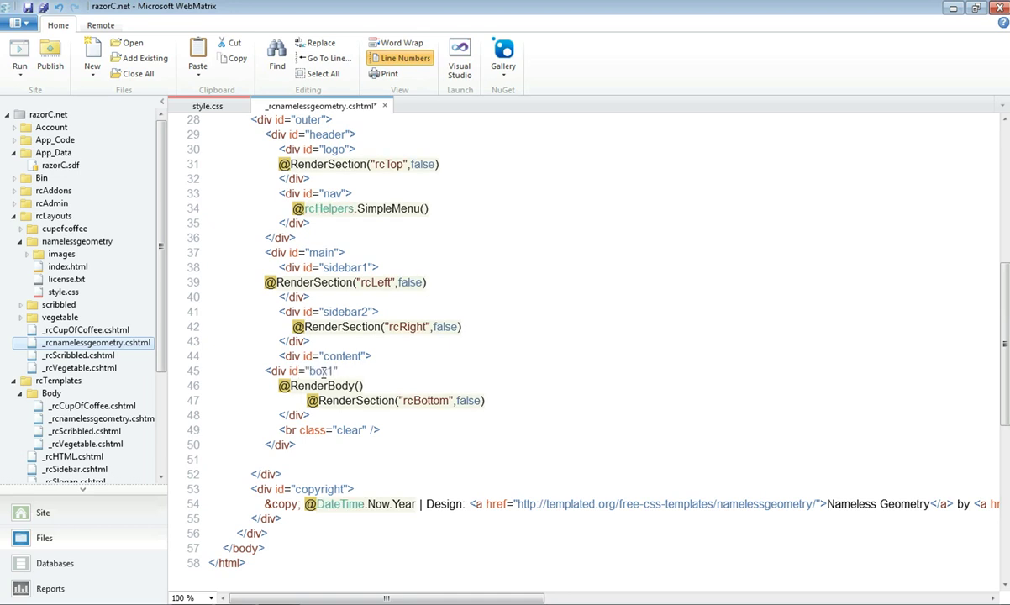
text(>)
key(Return)
key(Return)
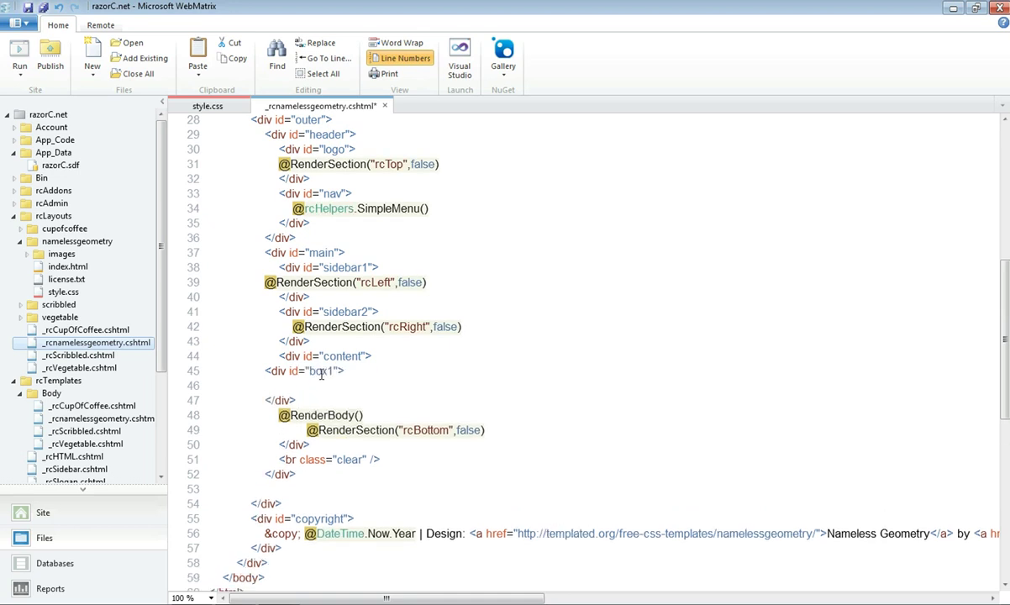
key(Up)
drag(264, 371, 337, 400)
click(392, 389)
mouse_move(265, 370)
mouse_down()
mouse_move(316, 397)
mouse_move(256, 385)
mouse_up()
click(334, 384)
click(207, 106)
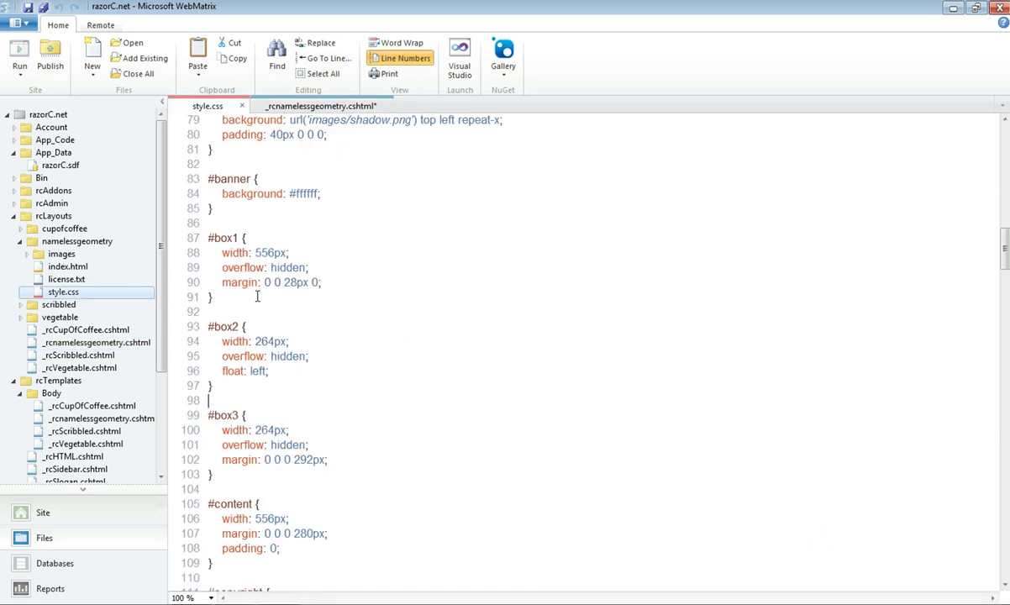
click(293, 106)
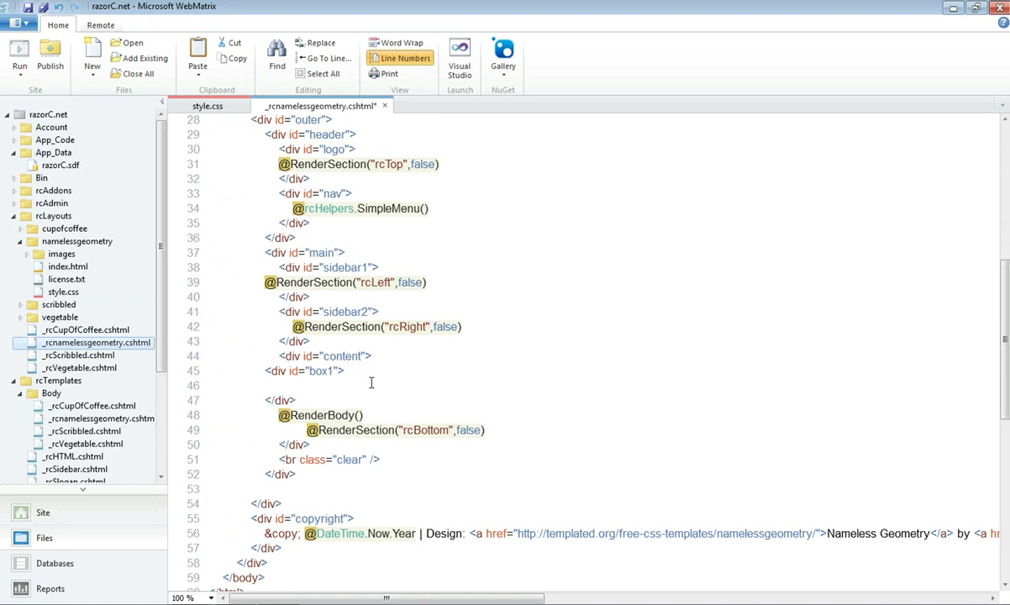
text(@Render)
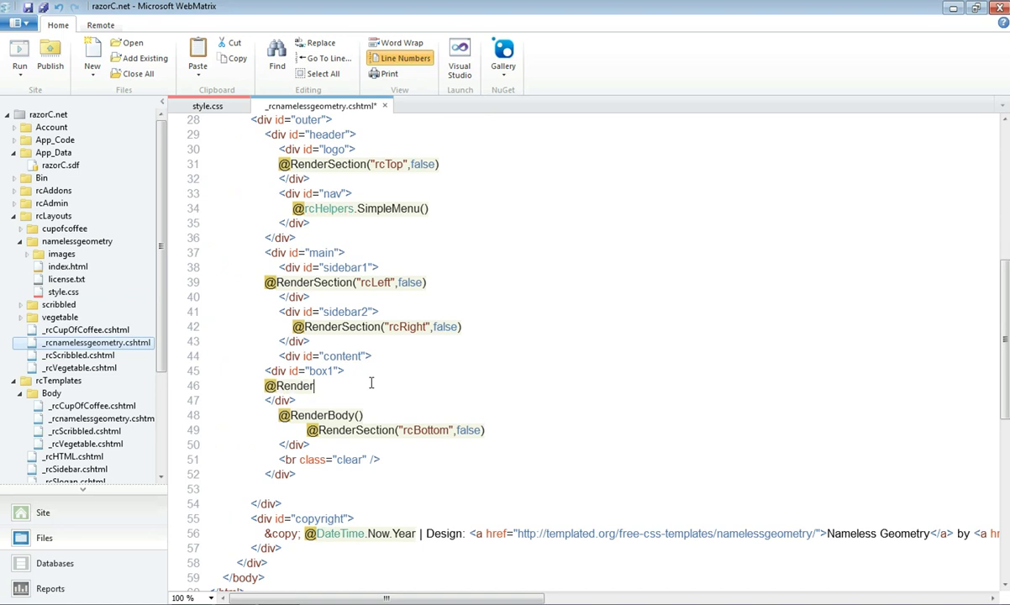
text(Sect)
text(ion(")
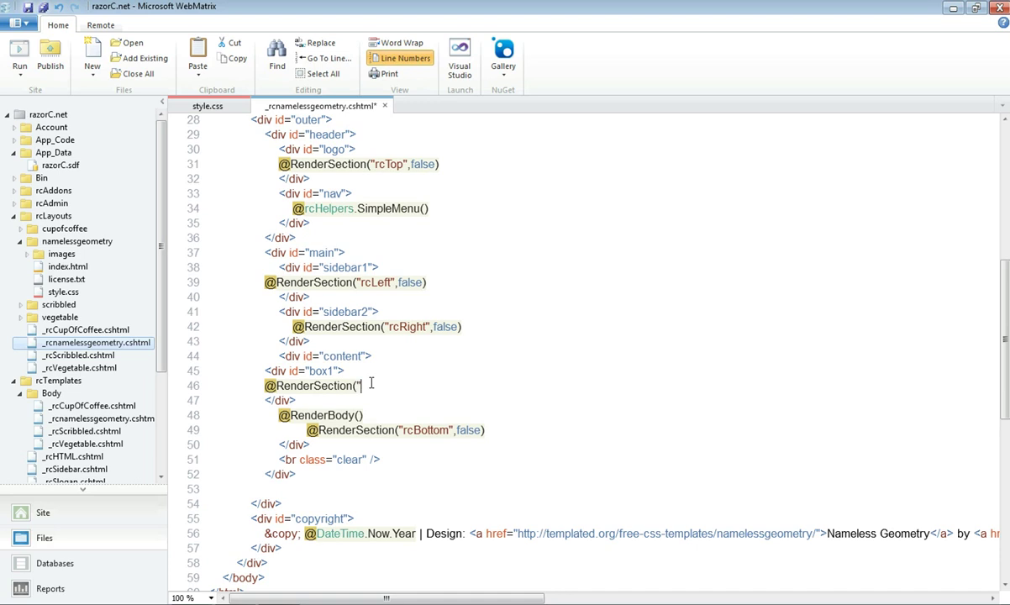
text(rc)
text(Middle",f)
text(alse)
text())
click(422, 471)
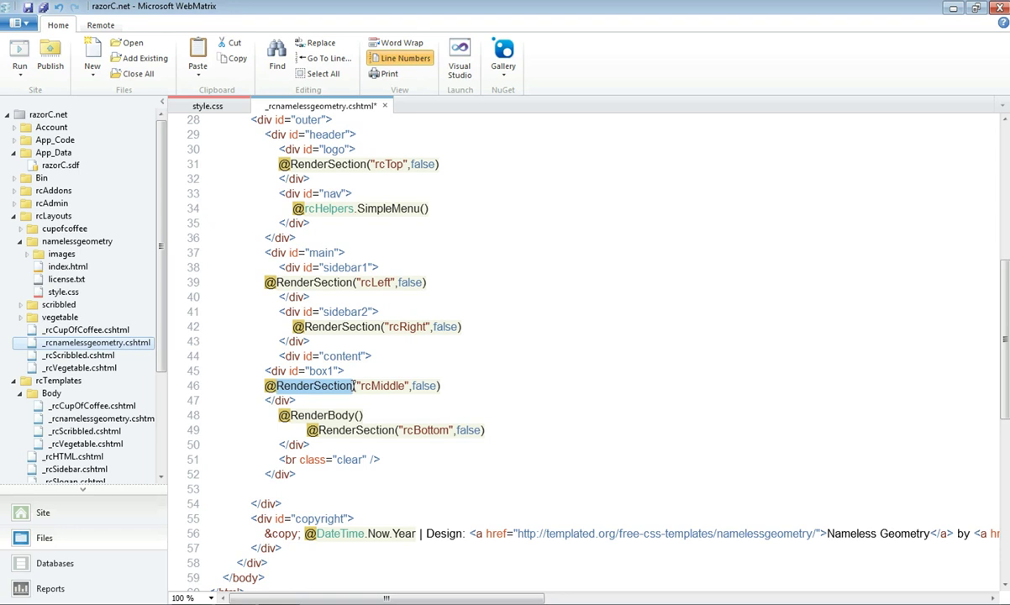
click(326, 402)
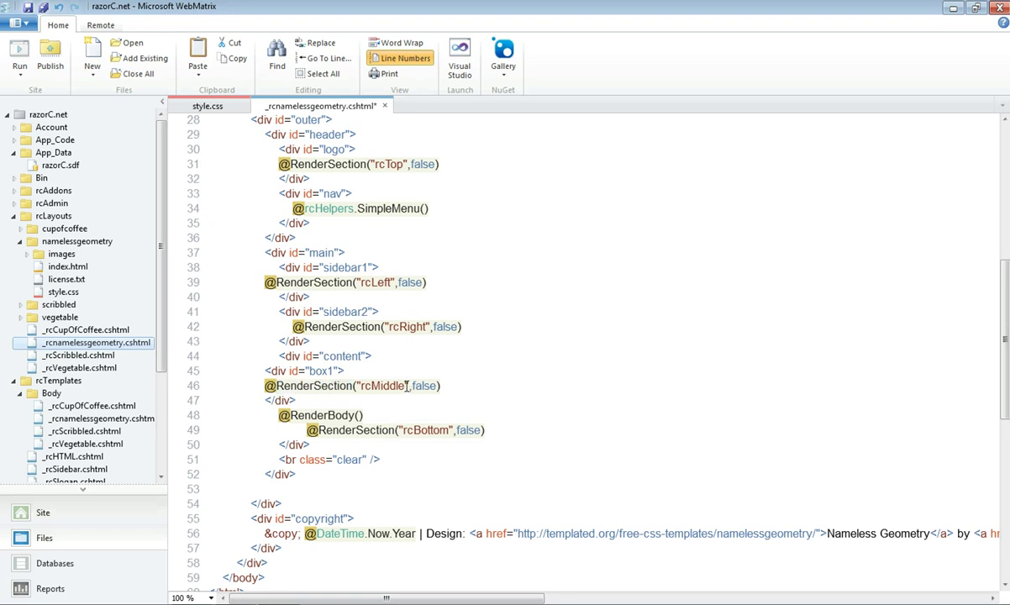
text())
Highlight the new rcMiddle render section line to point it out.
key(shift+Home)
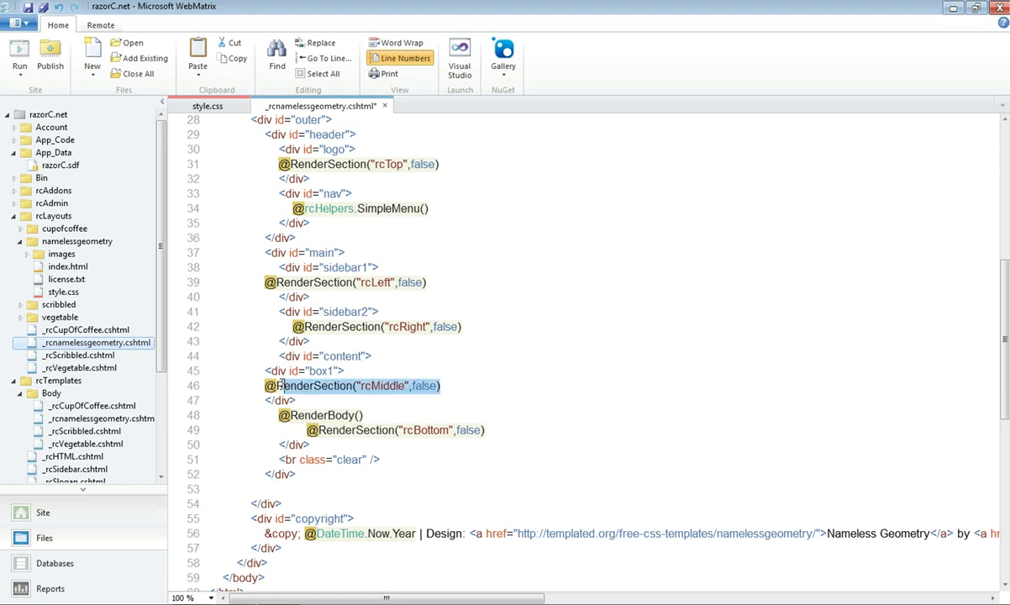
drag(541, 386, 238, 386)
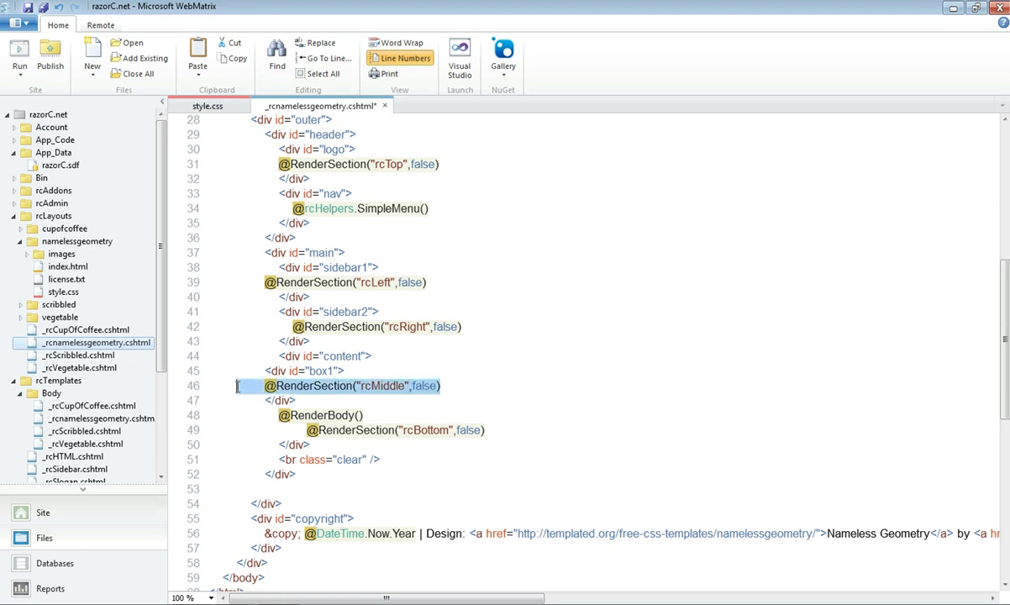
click(384, 404)
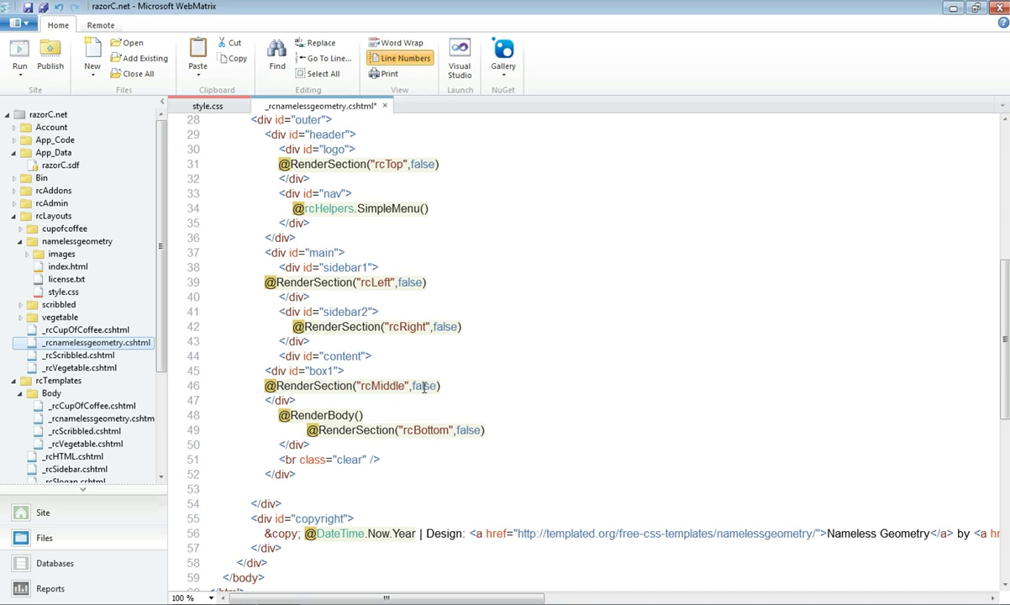
drag(454, 386, 262, 386)
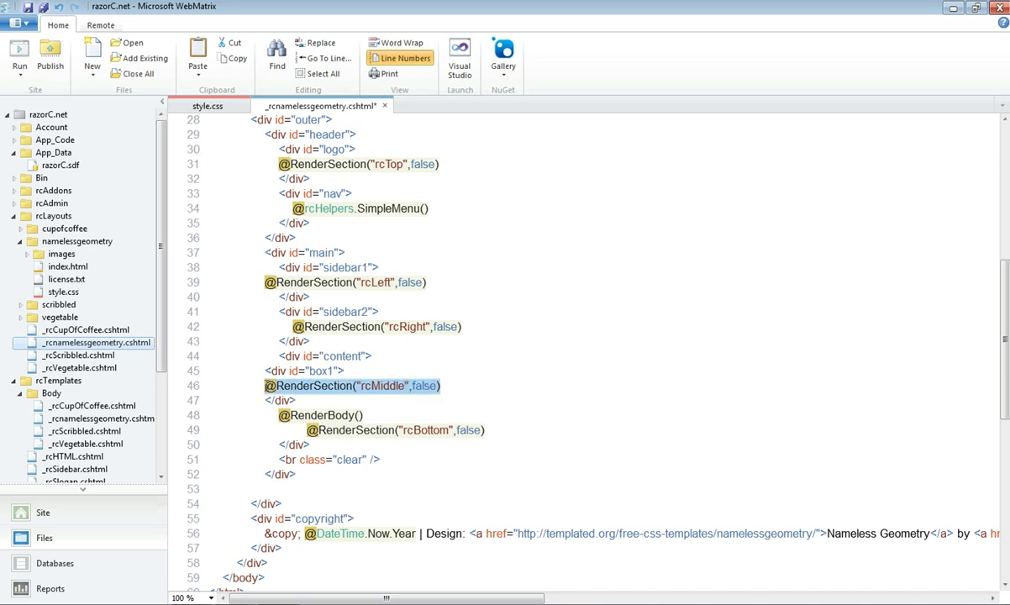
click(328, 382)
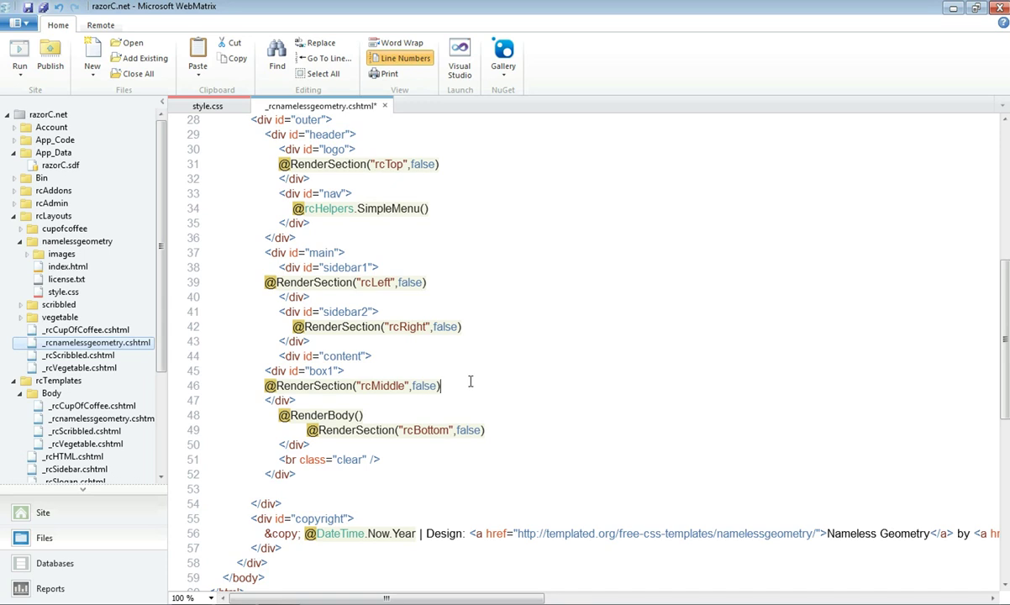
drag(463, 385, 255, 386)
drag(462, 385, 264, 386)
click(375, 386)
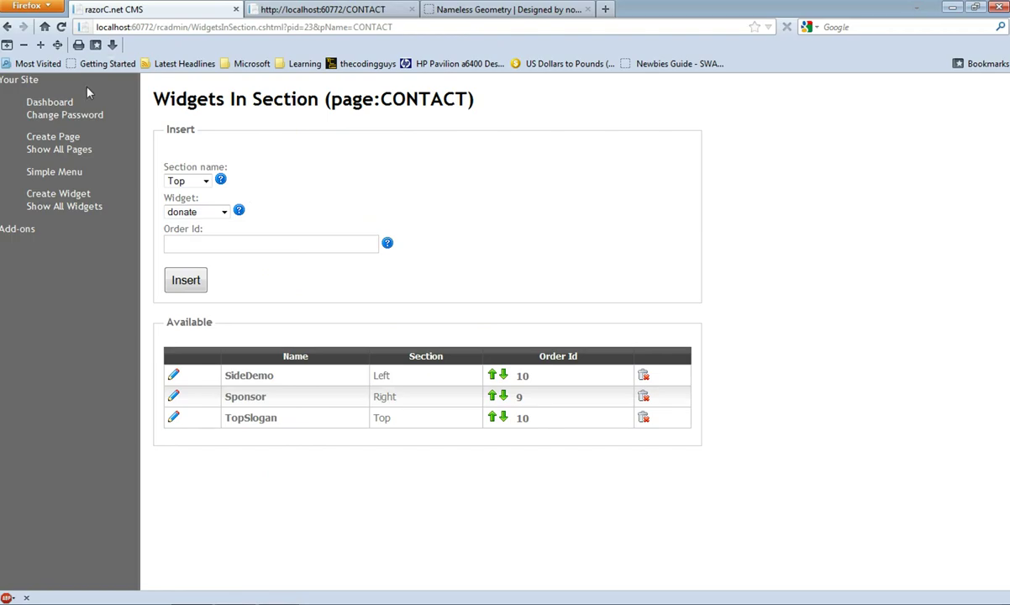
click(62, 28)
click(200, 180)
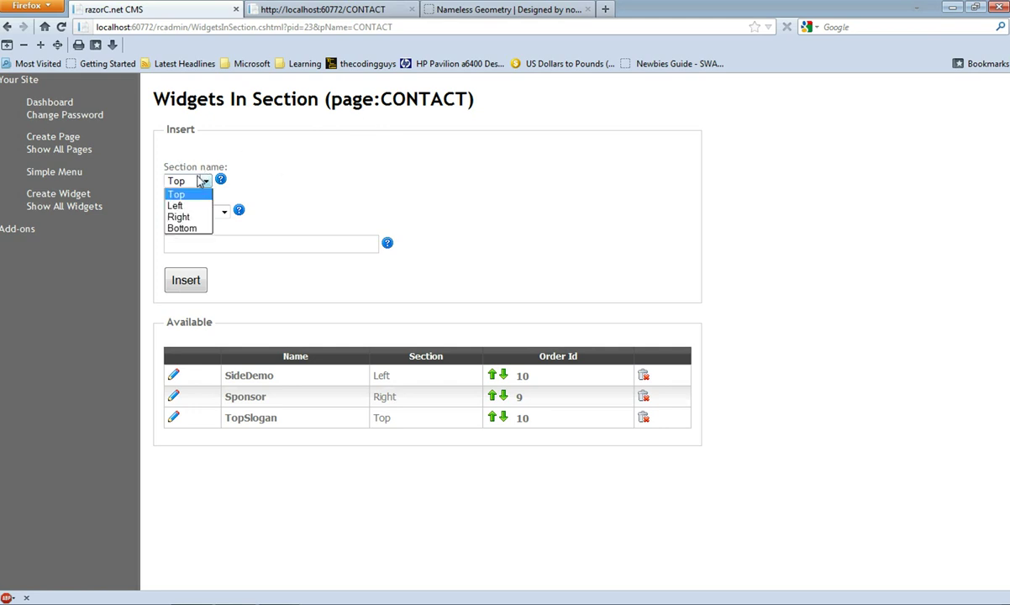
click(214, 133)
click(62, 27)
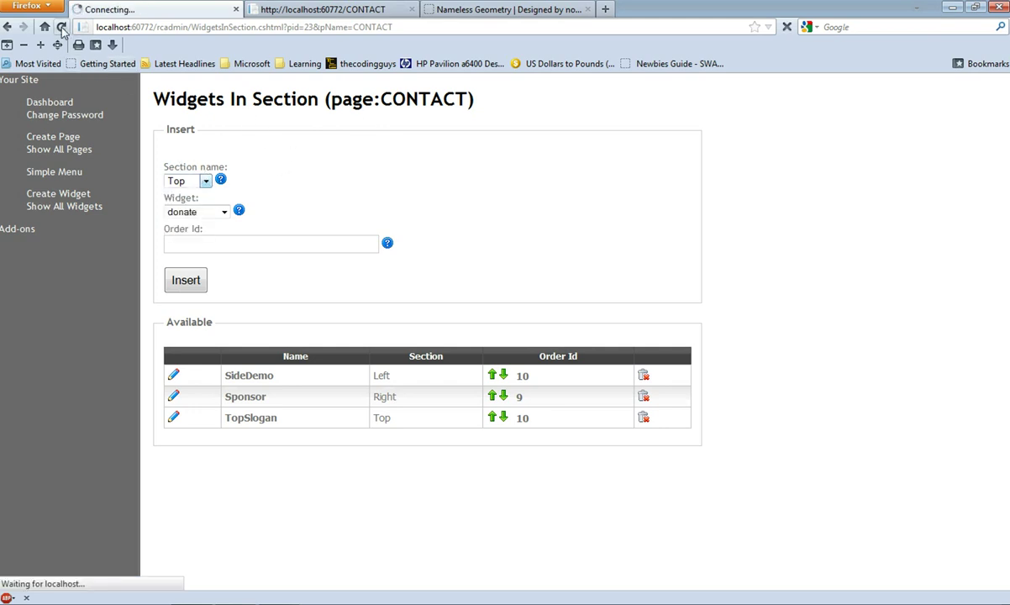
click(203, 180)
click(246, 167)
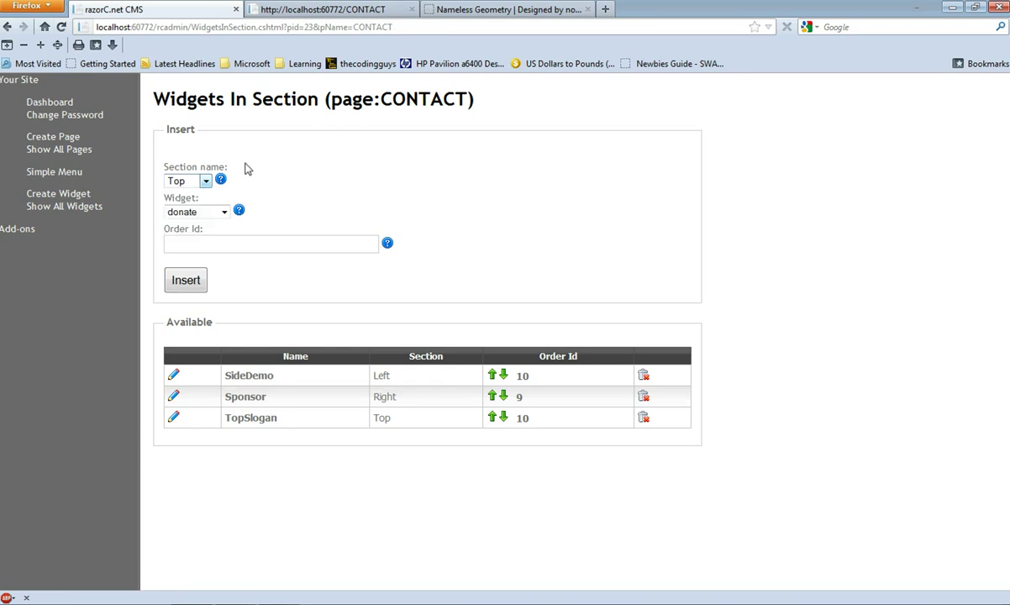
key(alt+Tab)
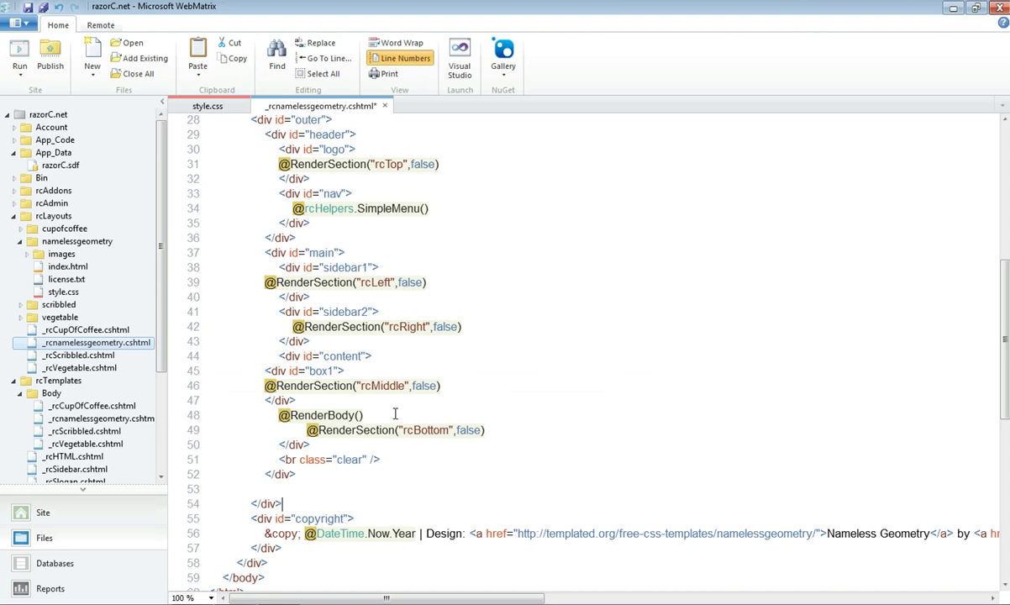
key(alt+Tab)
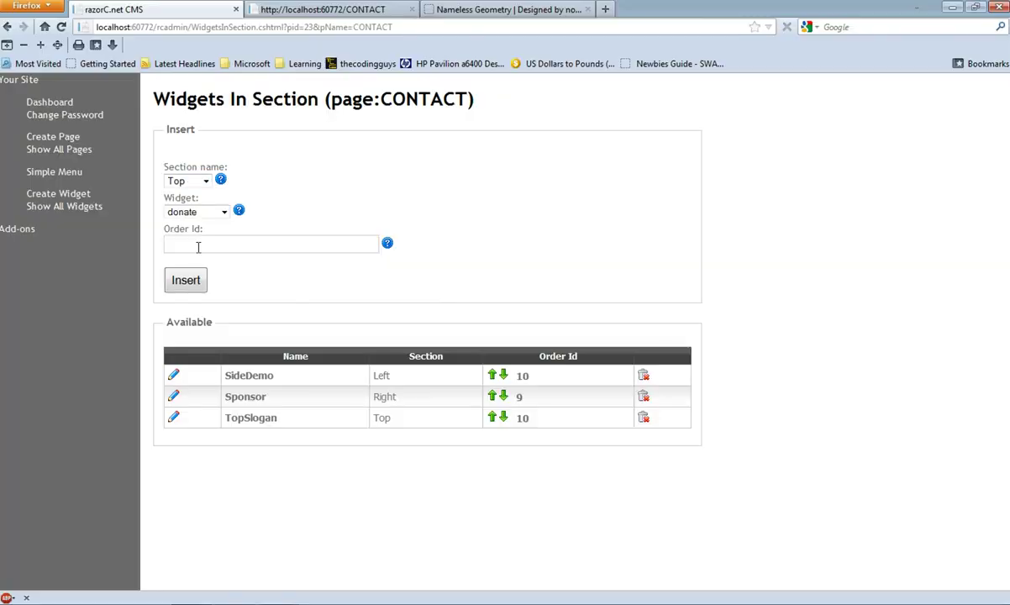
click(198, 184)
click(63, 148)
click(219, 183)
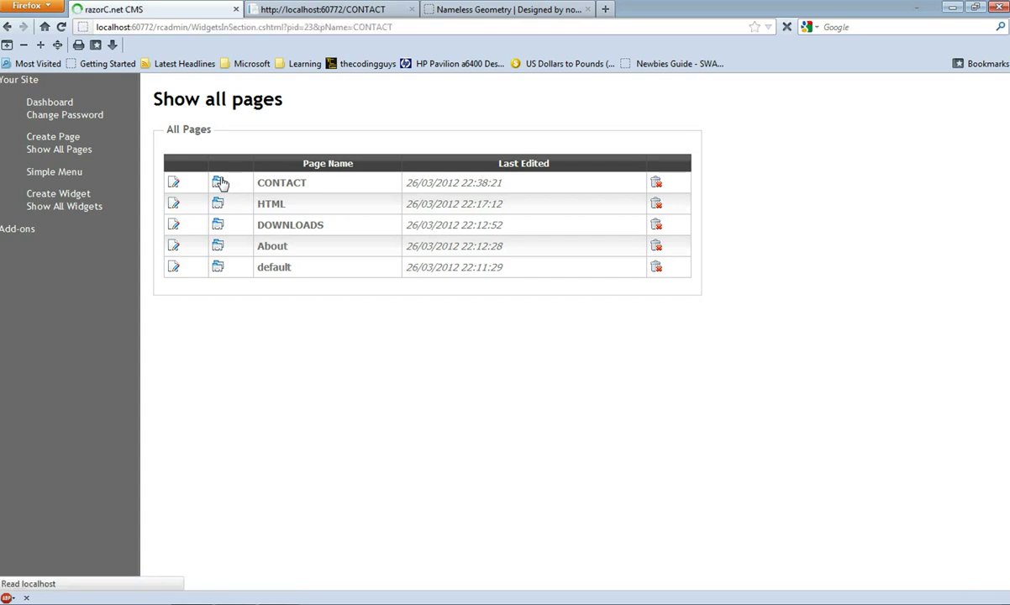
click(202, 179)
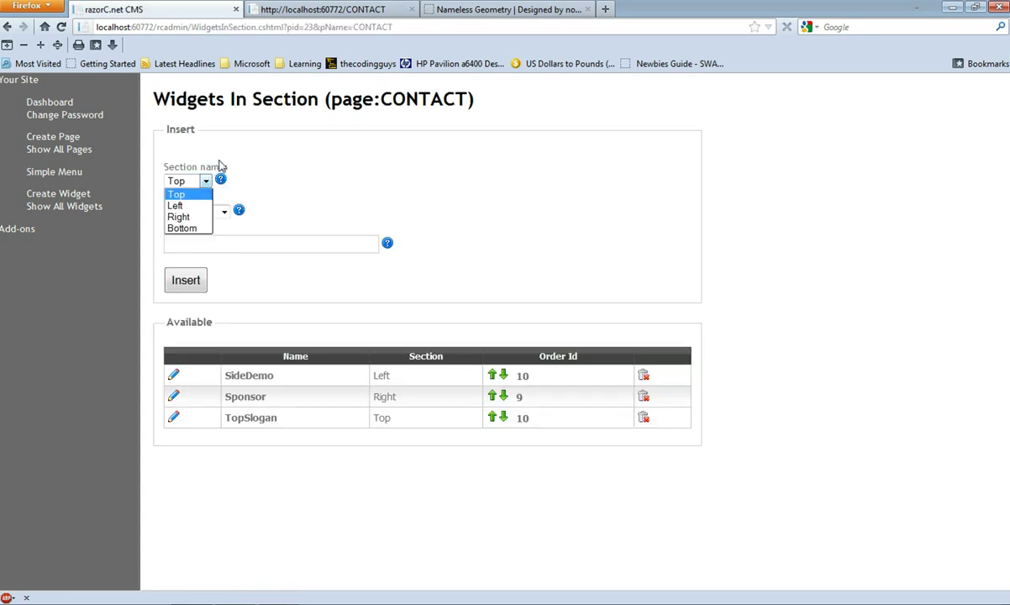
click(190, 167)
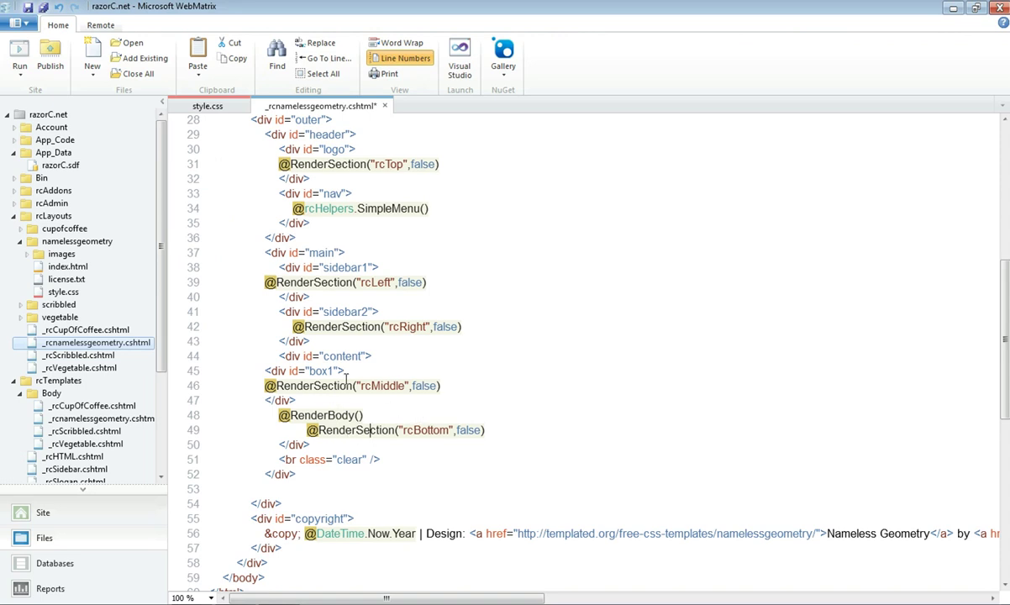
Add blank lines before and after the box1 block and save the layout file.
click(394, 355)
key(Return)
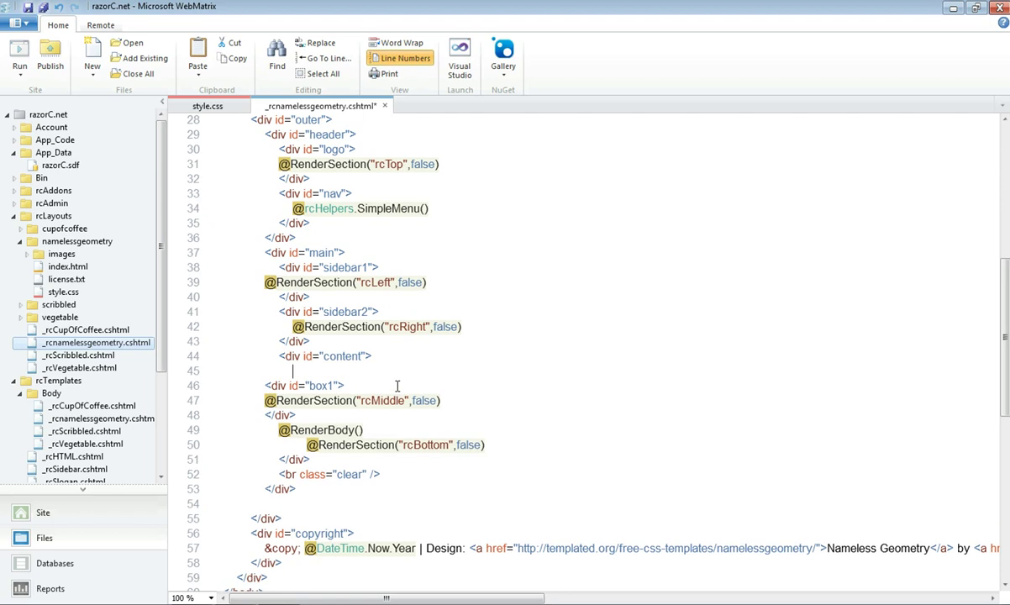
click(321, 414)
key(Return)
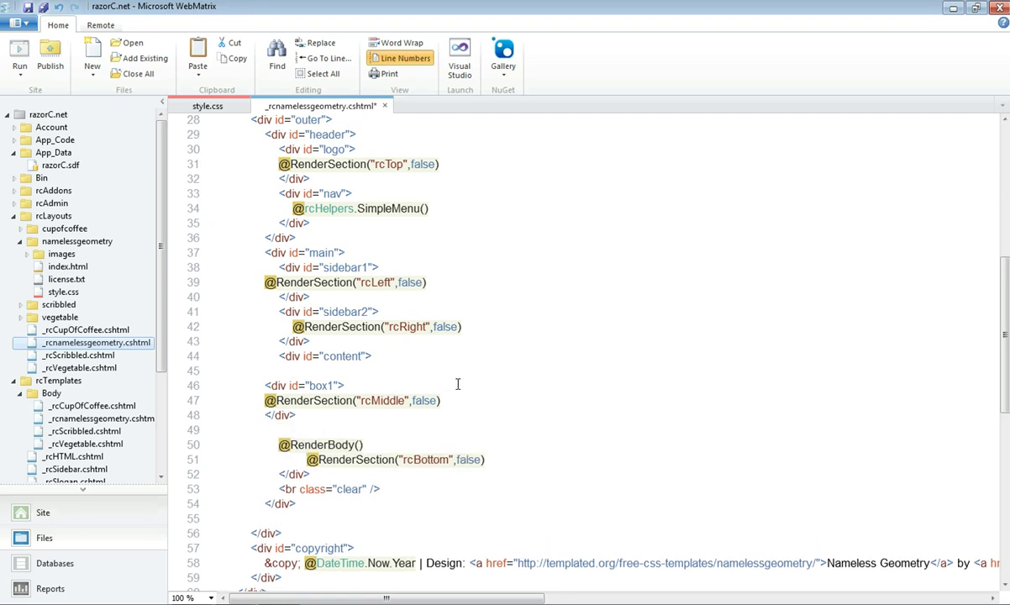
key(ctrl+s)
click(293, 429)
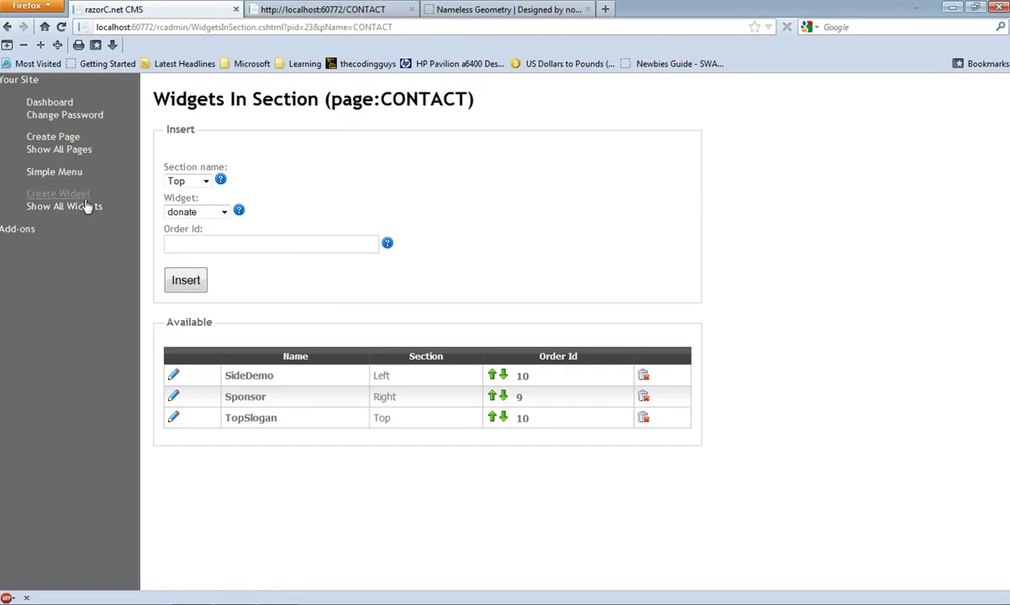
Insert the donate widget into CONTACT's Middle section with Order Id 10.
click(71, 150)
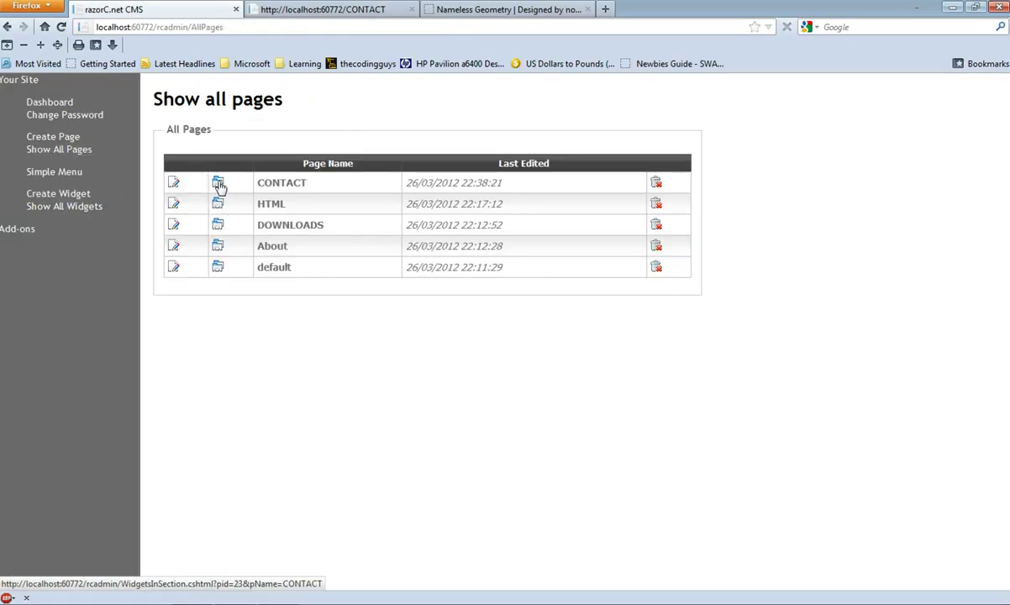
click(217, 183)
click(203, 182)
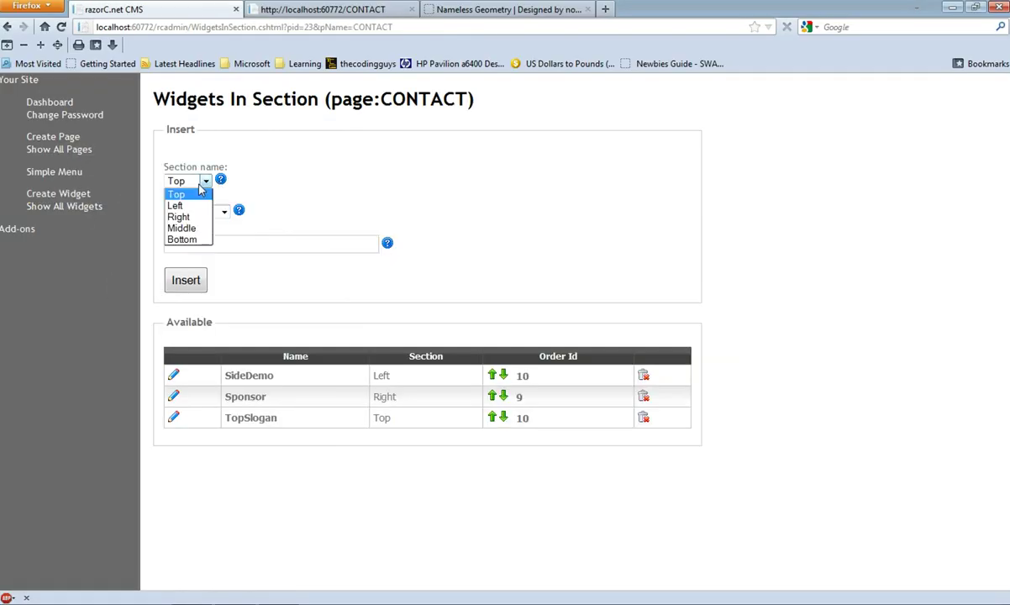
click(183, 228)
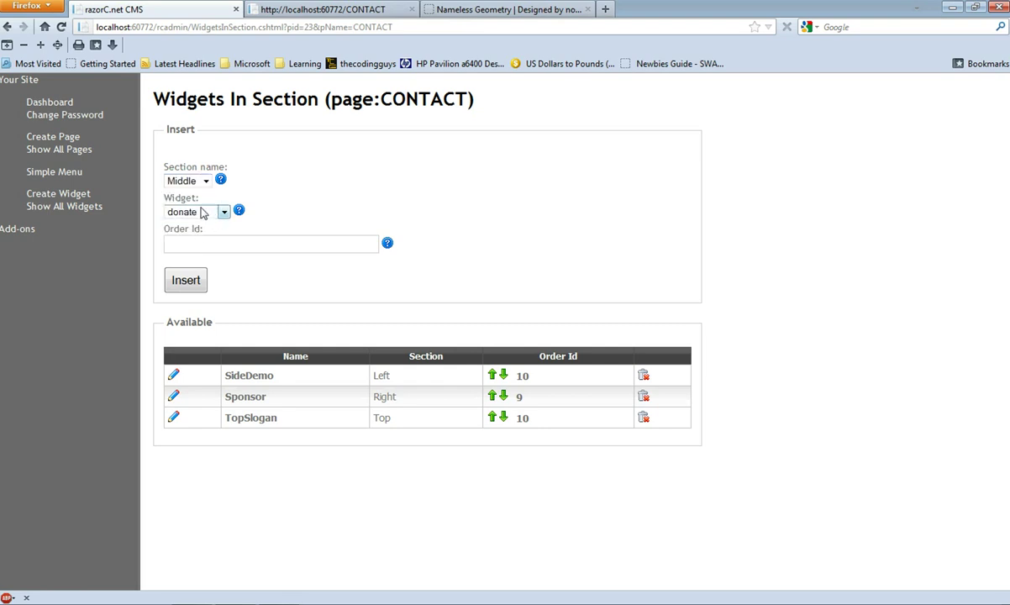
click(206, 249)
text(10)
click(184, 286)
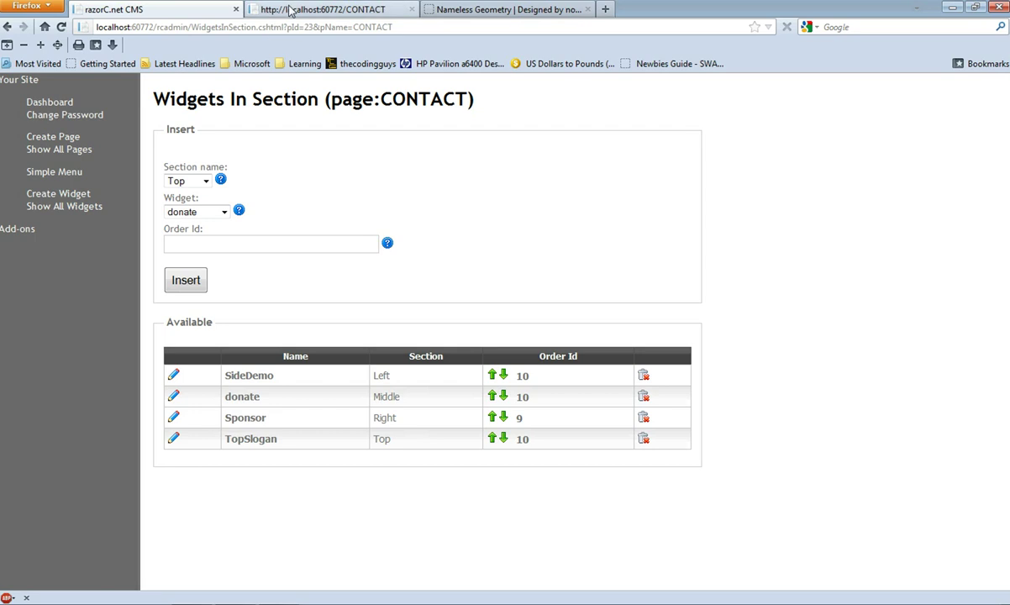
click(437, 15)
click(311, 8)
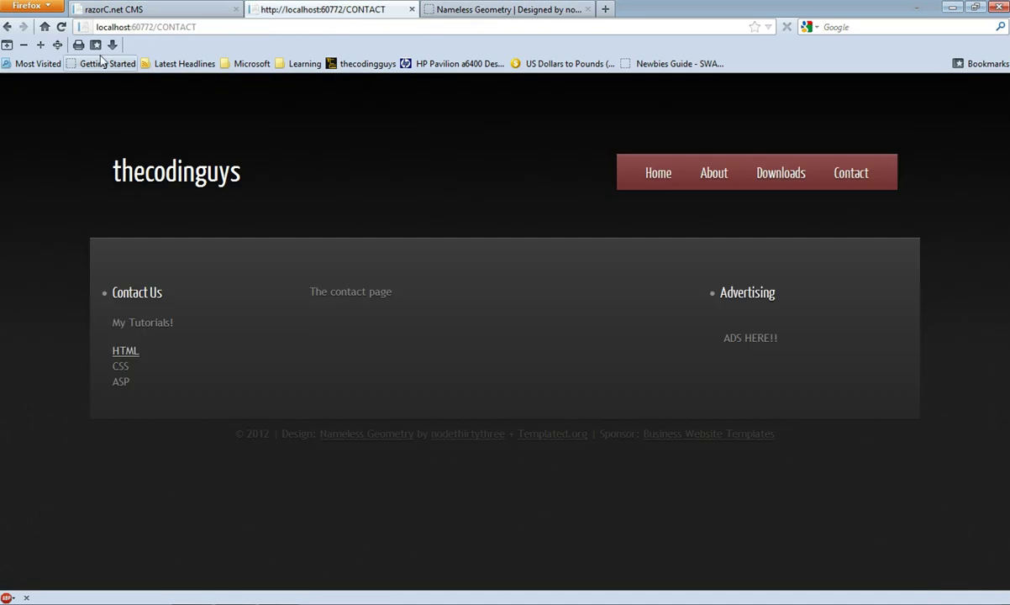
Reload the live Contact page and scroll down to see the PayPal donate banner.
click(61, 27)
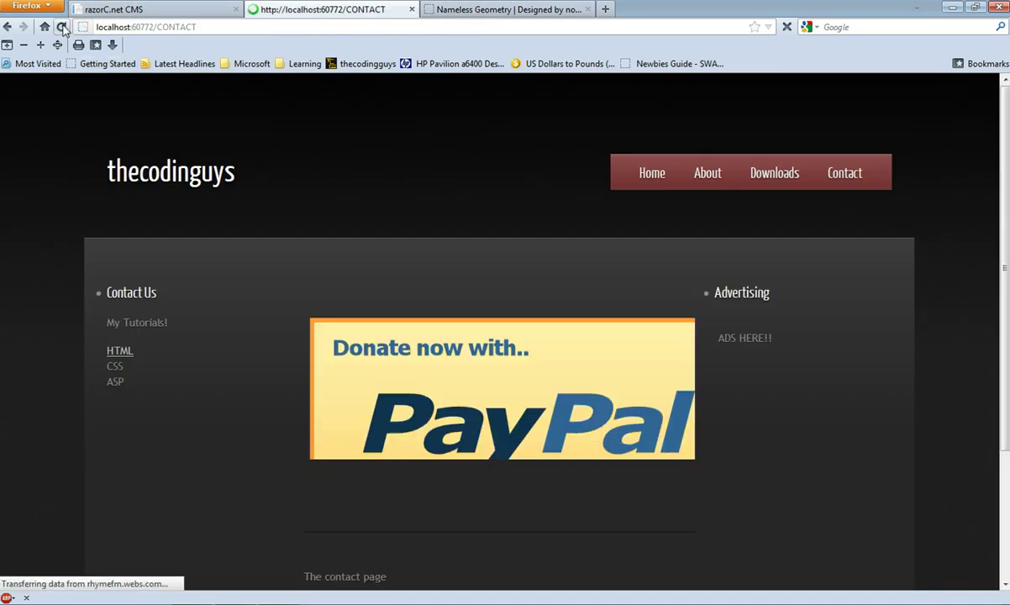
scroll(445, 239, down, 2)
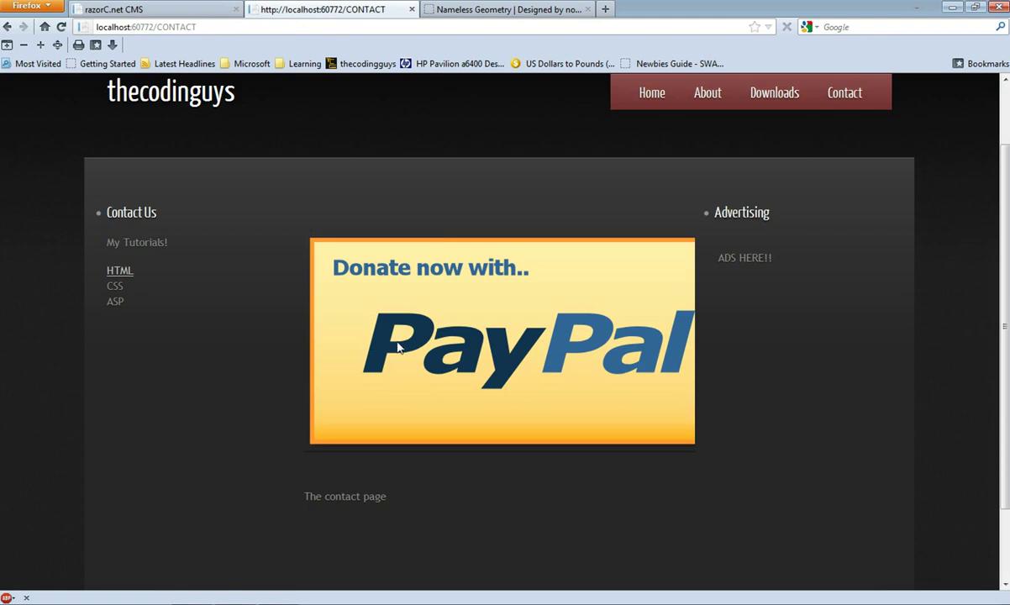
click(154, 10)
Scroll the Nameless Geometry template down to its footer and back to the top.
click(473, 12)
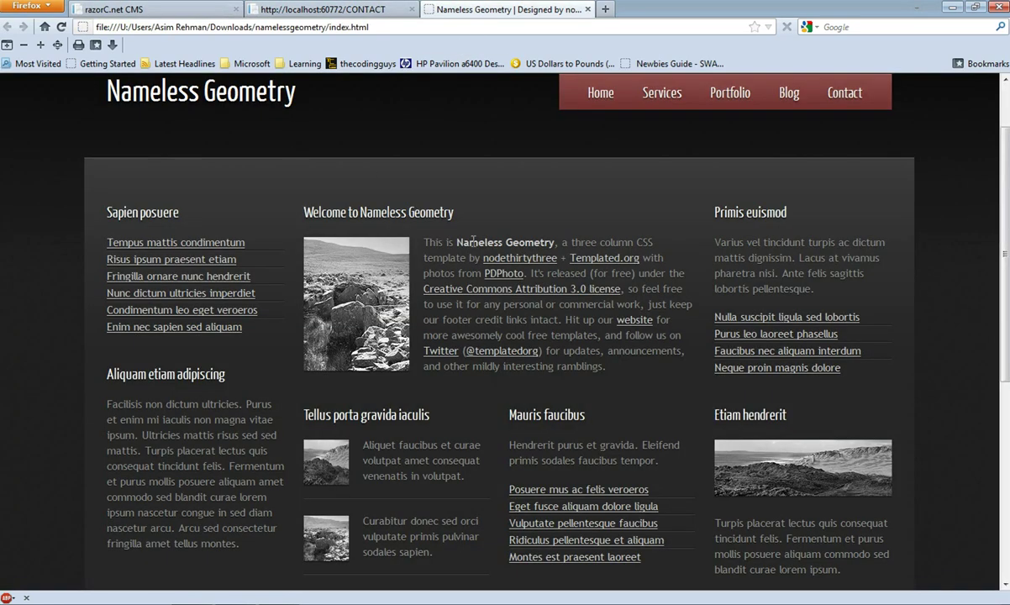
scroll(393, 326, down, 2)
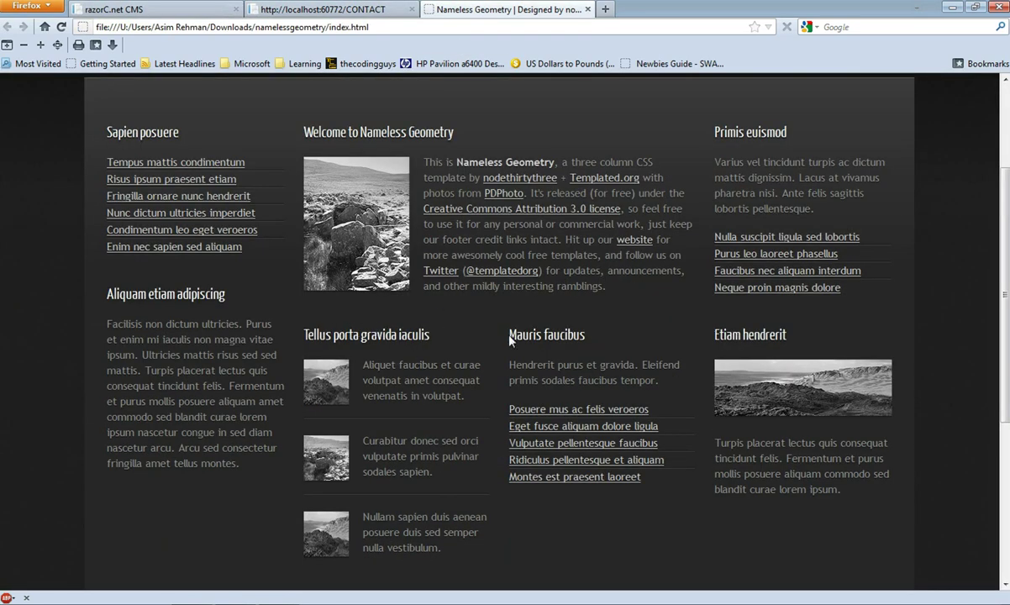
scroll(509, 338, down, 2)
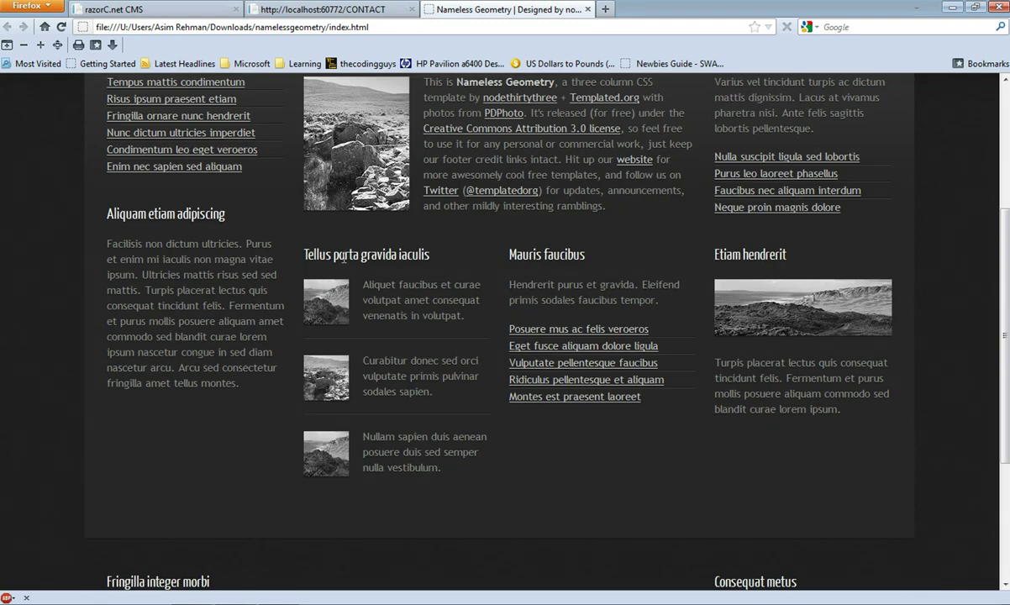
scroll(554, 257, down, 2)
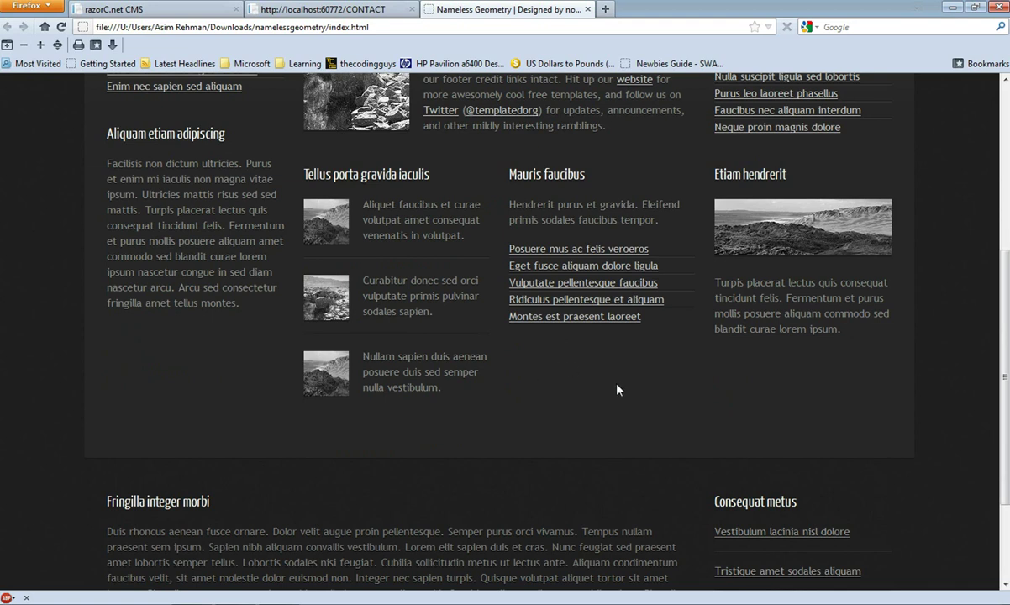
scroll(492, 442, down, 3)
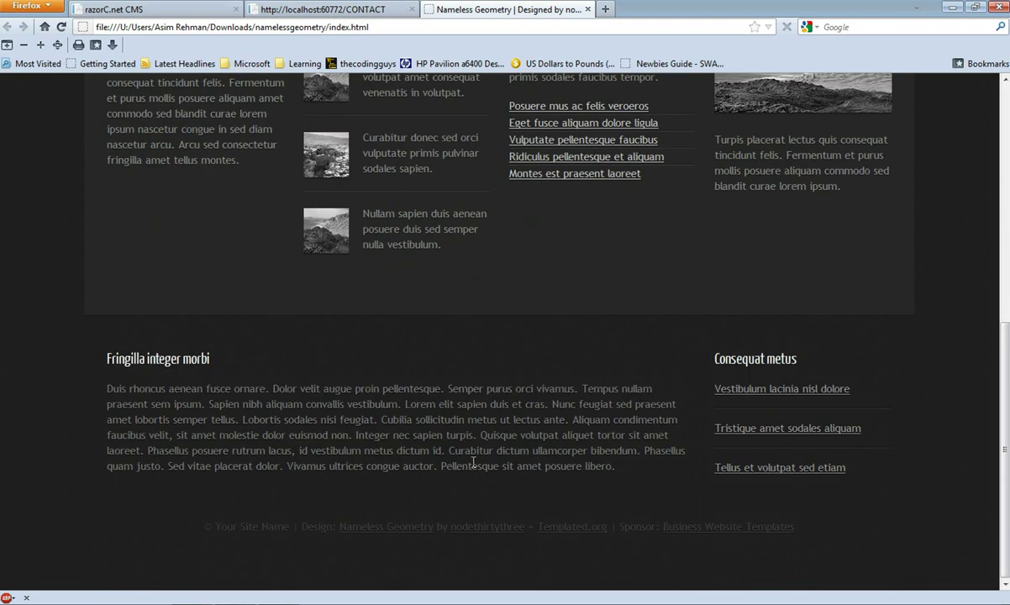
scroll(473, 463, up, 2)
scroll(479, 445, up, 3)
scroll(491, 418, up, 5)
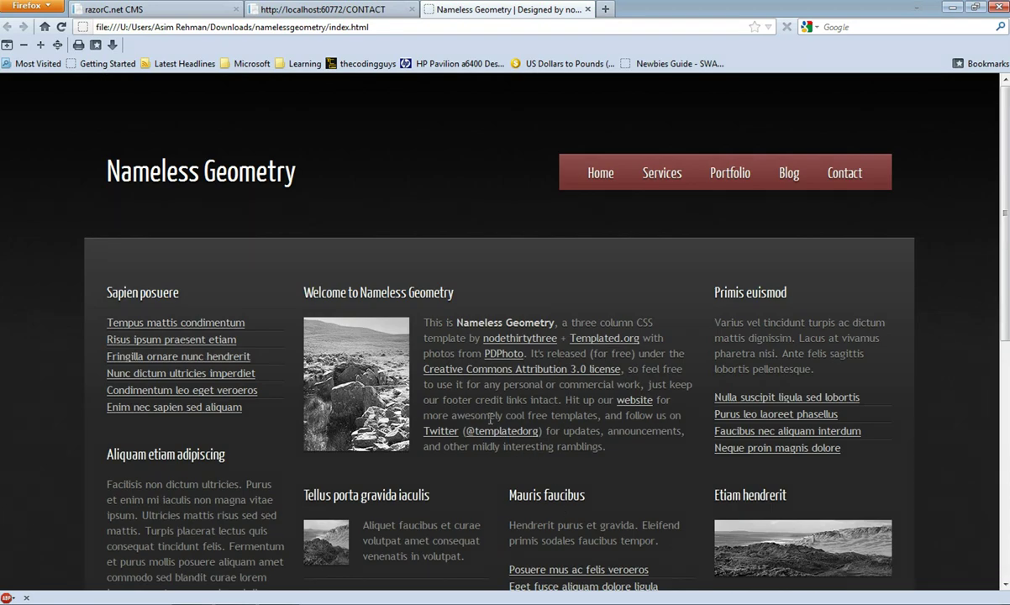